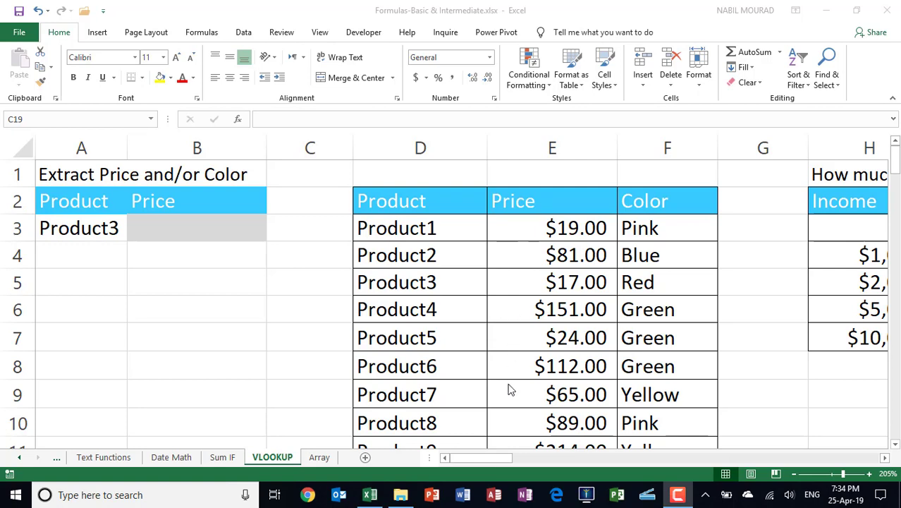
# Point out the lookup value Product3 in A3, its entry in column D, and its $17.00 price
pyautogui.click(73, 227)
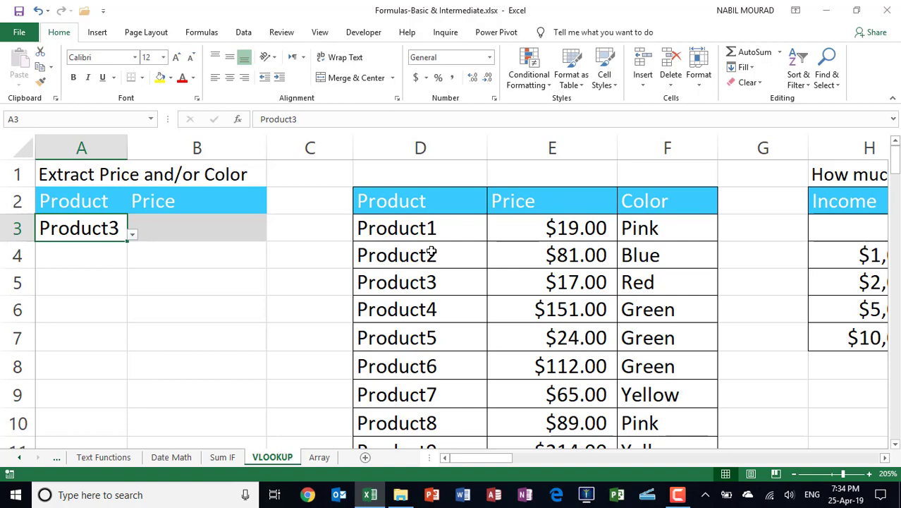
pyautogui.click(398, 282)
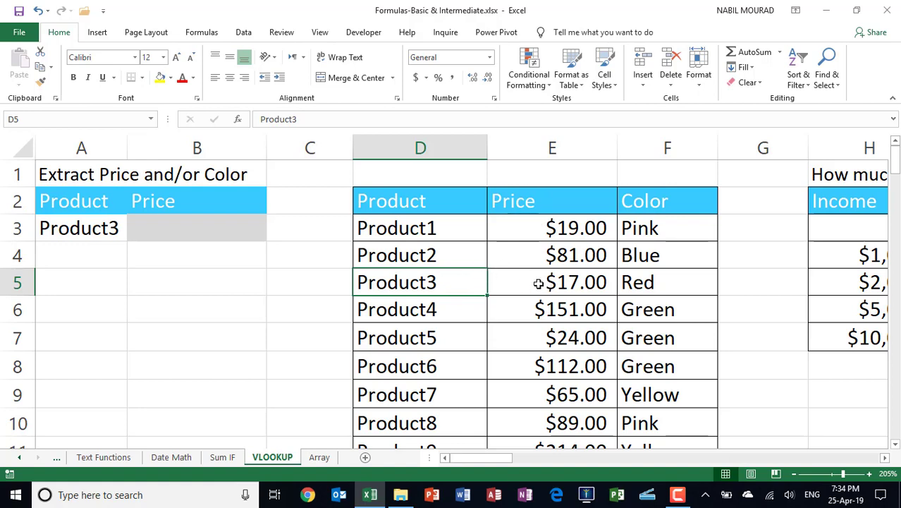
pyautogui.click(538, 284)
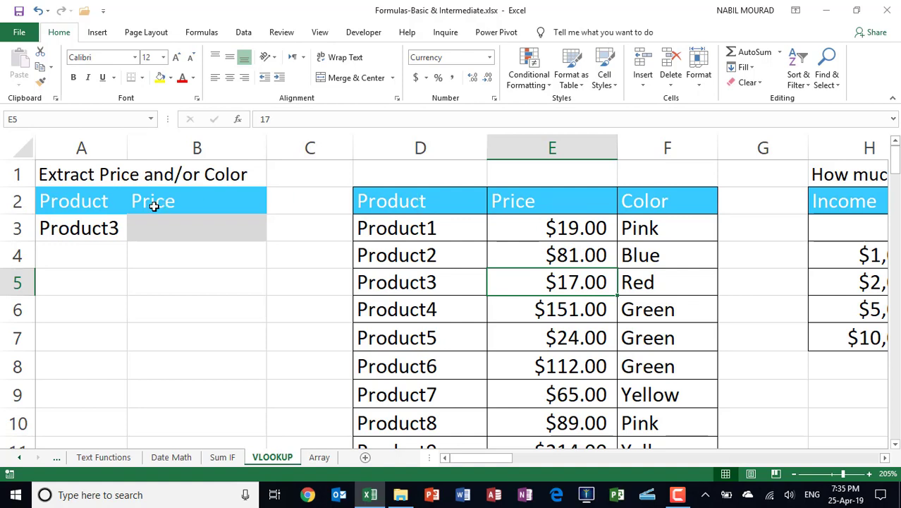
pyautogui.click(70, 228)
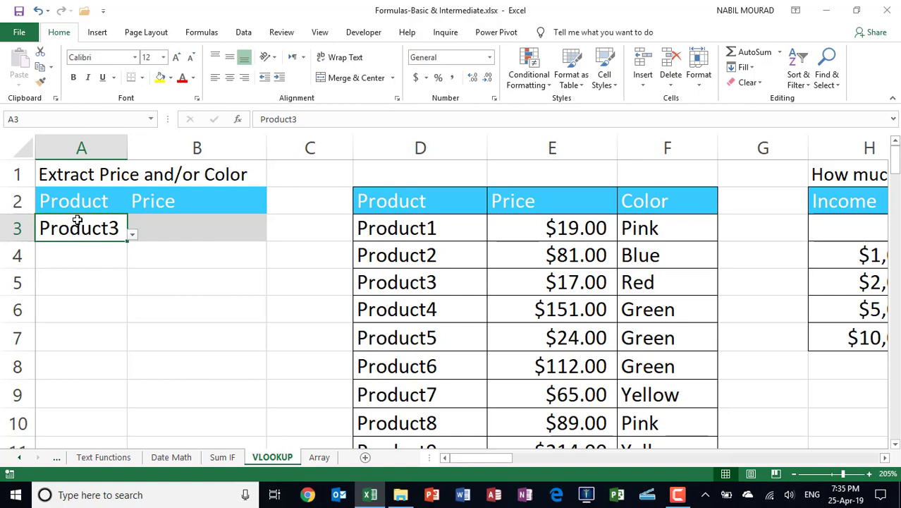
pyautogui.click(417, 148)
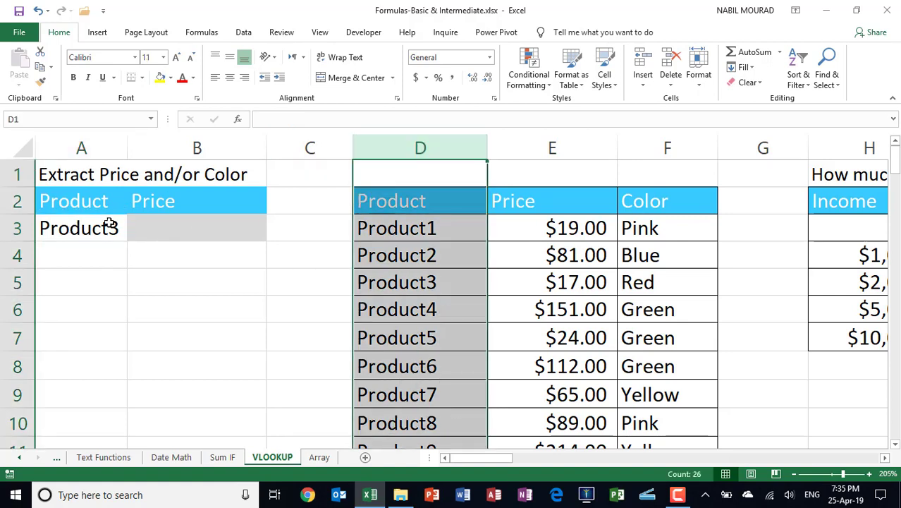
pyautogui.click(86, 228)
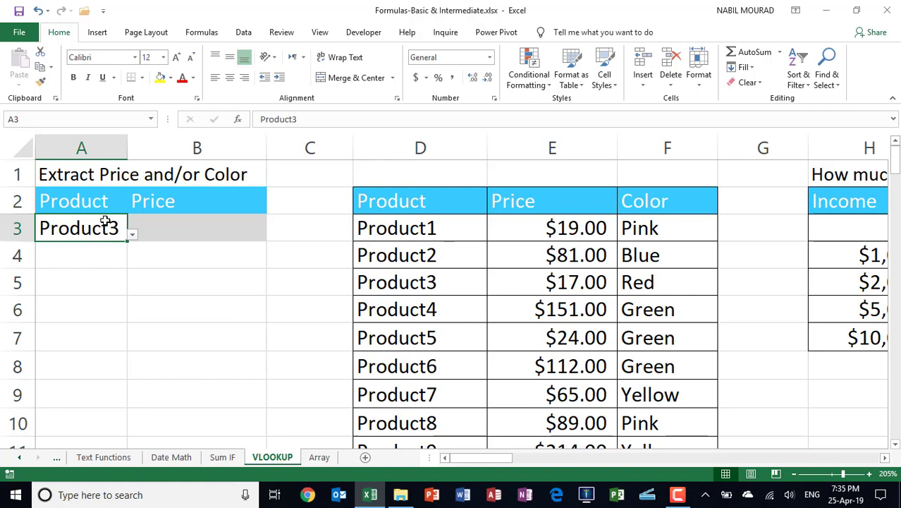
pyautogui.click(405, 155)
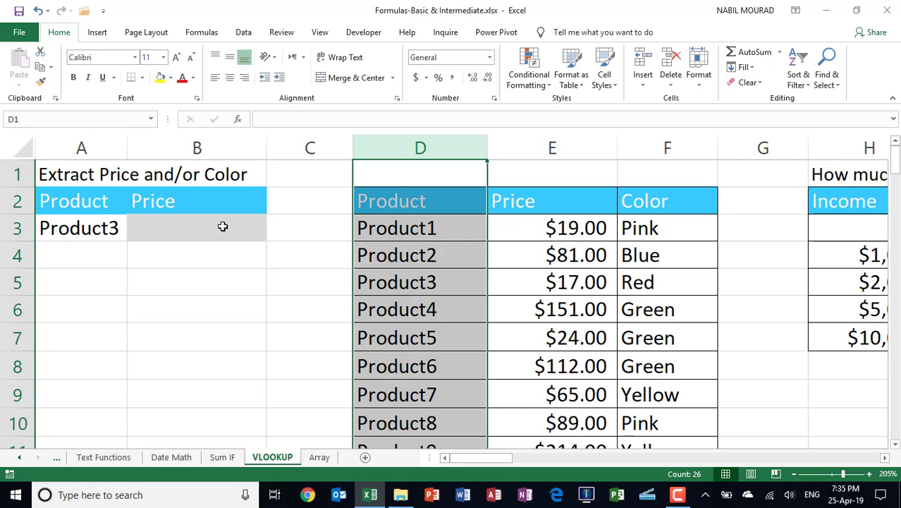
pyautogui.click(67, 226)
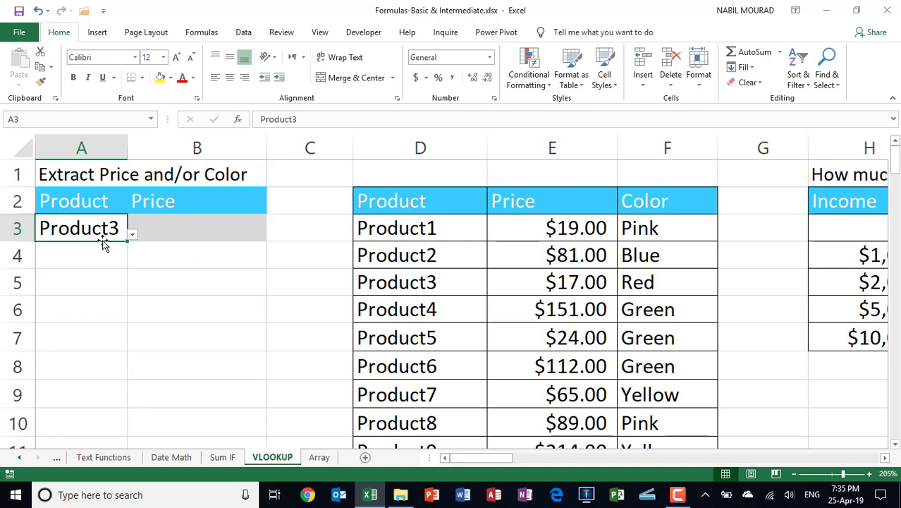
# In B3, start =VLOOKUP(A3,$D$2:$F$27 using A3 and the absolute product table
pyautogui.click(179, 231)
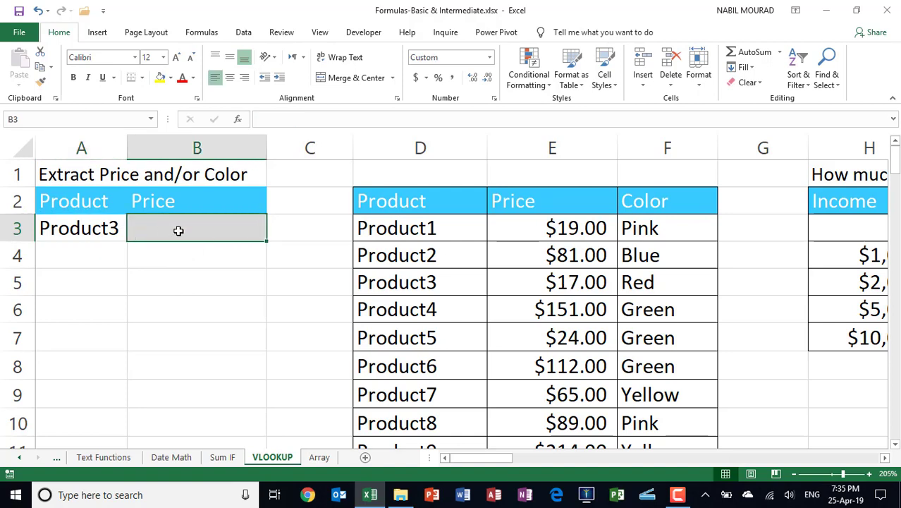
pyautogui.write('=vlo')
pyautogui.press('Tab')
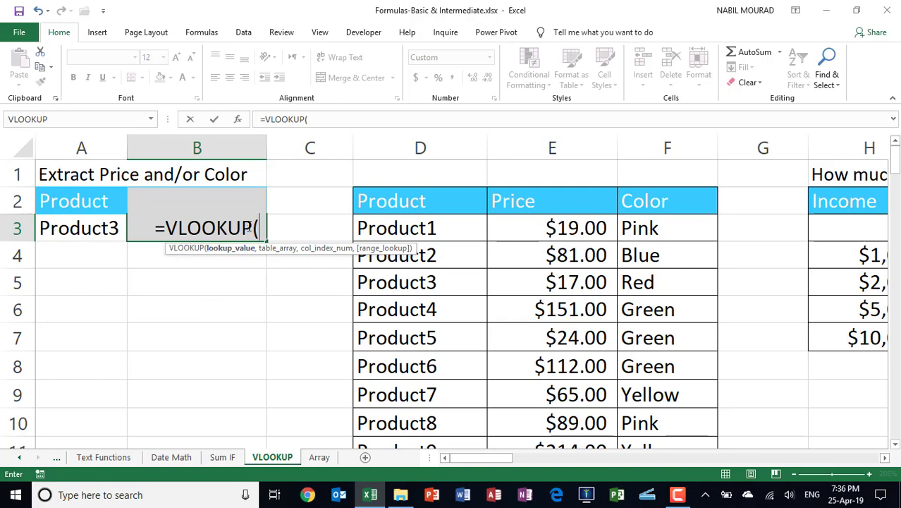
pyautogui.click(86, 224)
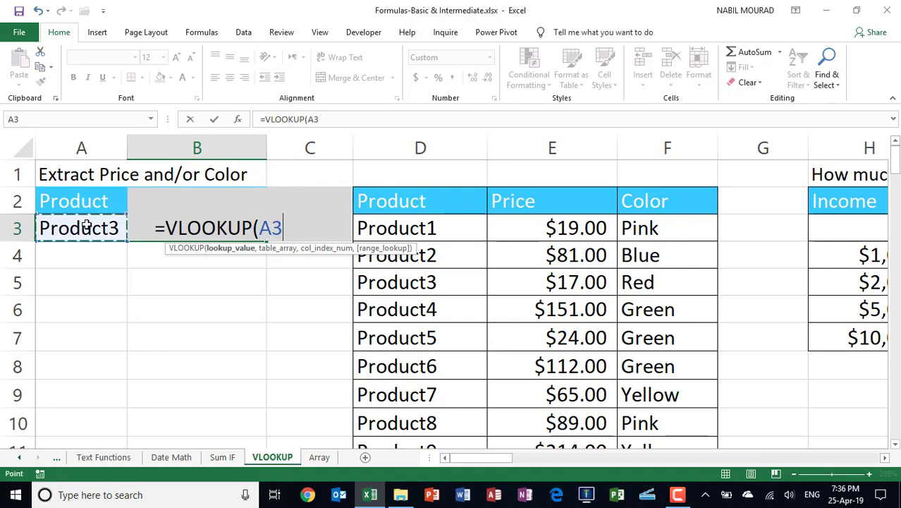
pyautogui.write(',')
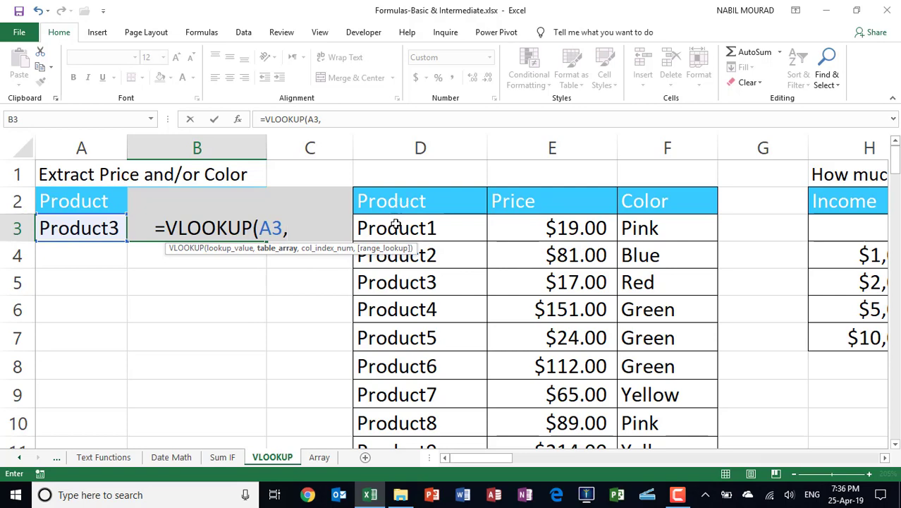
pyautogui.click(405, 202)
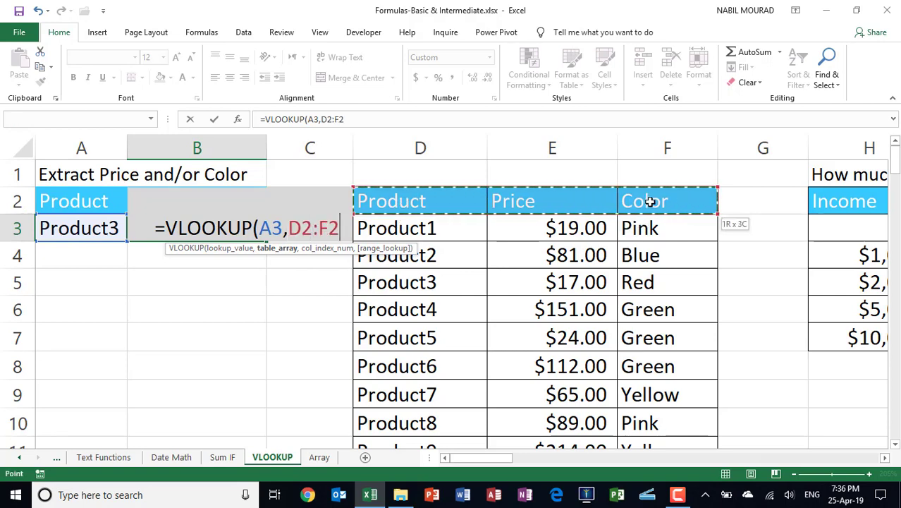
pyautogui.moveTo(649, 202); pyautogui.dragTo(650, 202)
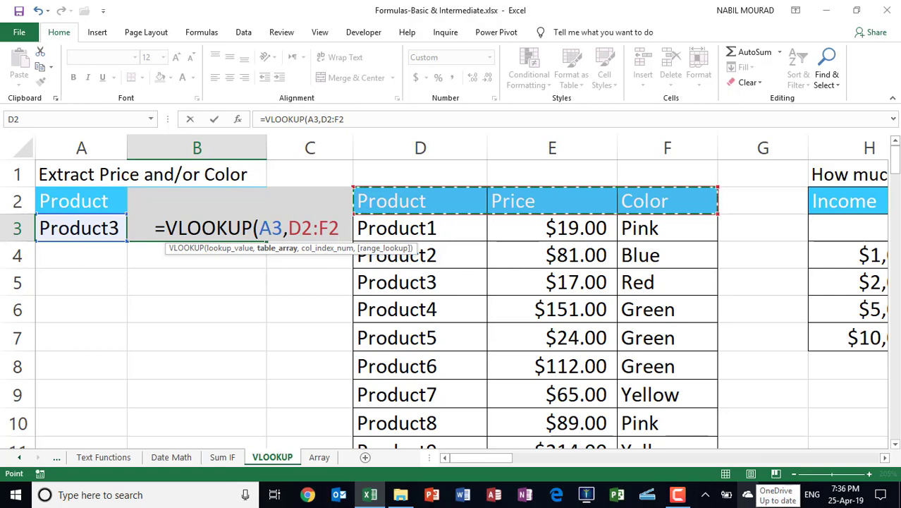
pyautogui.hotkey('ctrl', 'shift', 'Down')
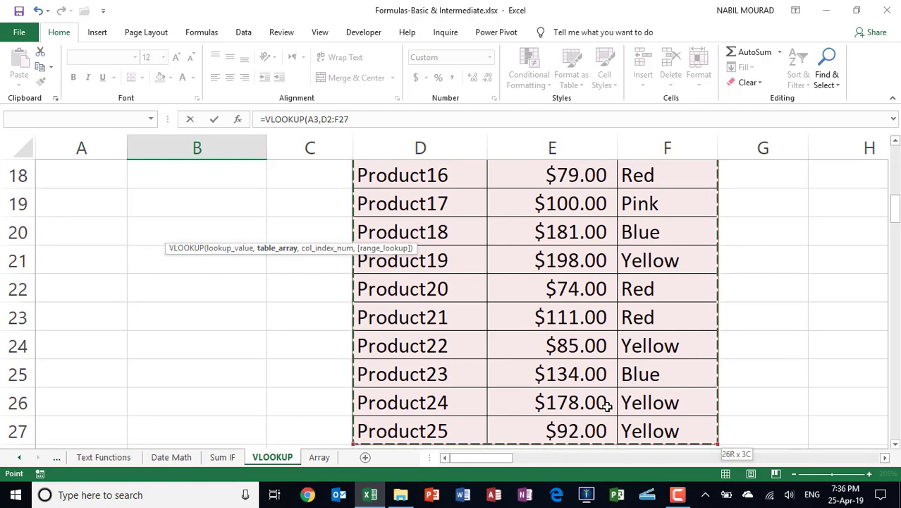
pyautogui.press('F4')
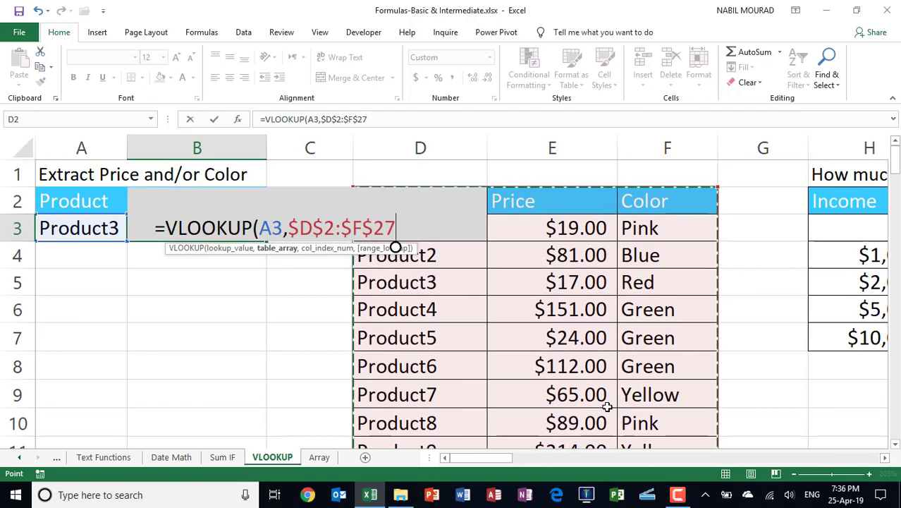
# Finish the B3 formula as =VLOOKUP(A3,$D$2:$F$27,2,FALSE) for the Price column with exact match
pyautogui.write(',')
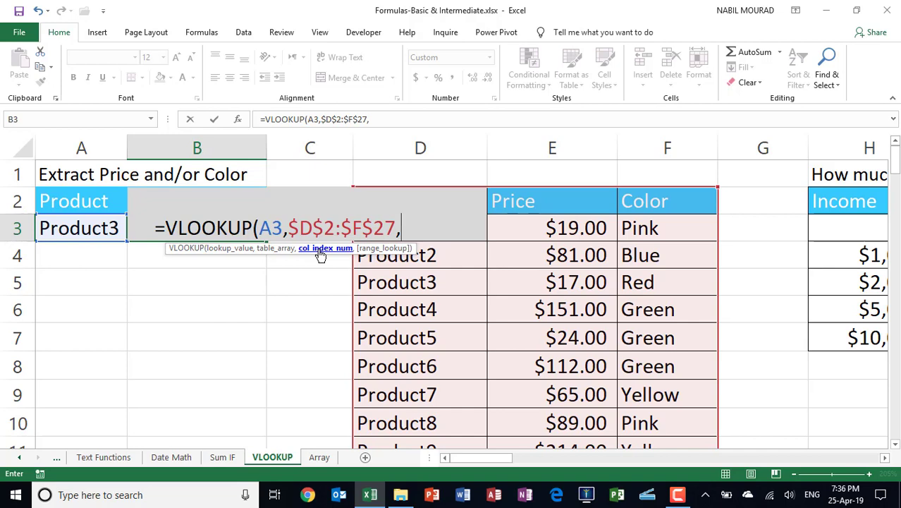
pyautogui.write('2')
pyautogui.write(',')
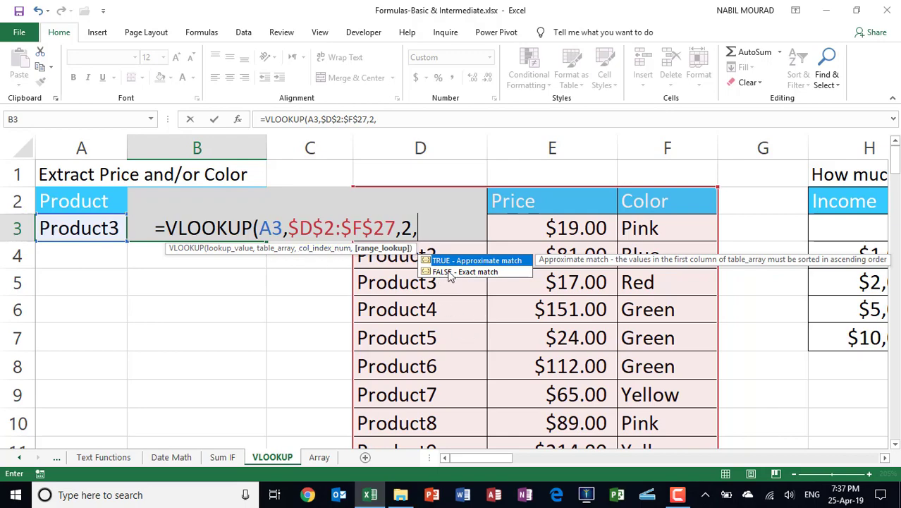
pyautogui.doubleClick(449, 272)
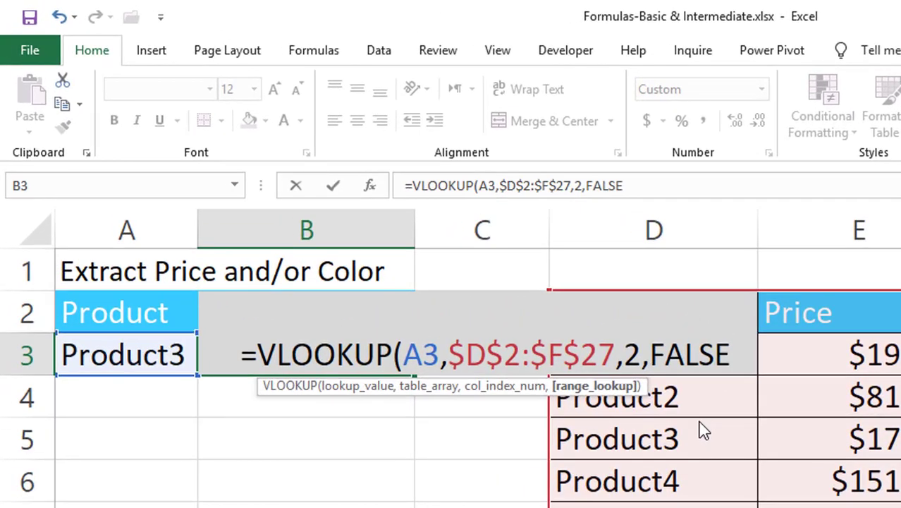
pyautogui.write(')')
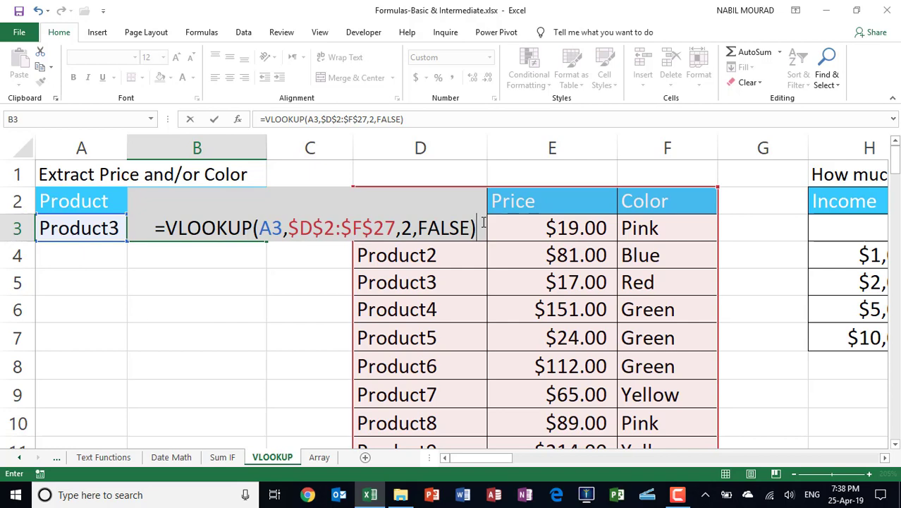
# Enter the B3 lookup, then pick Product5 in A3 so B3 shows $24.00
pyautogui.press('Return')
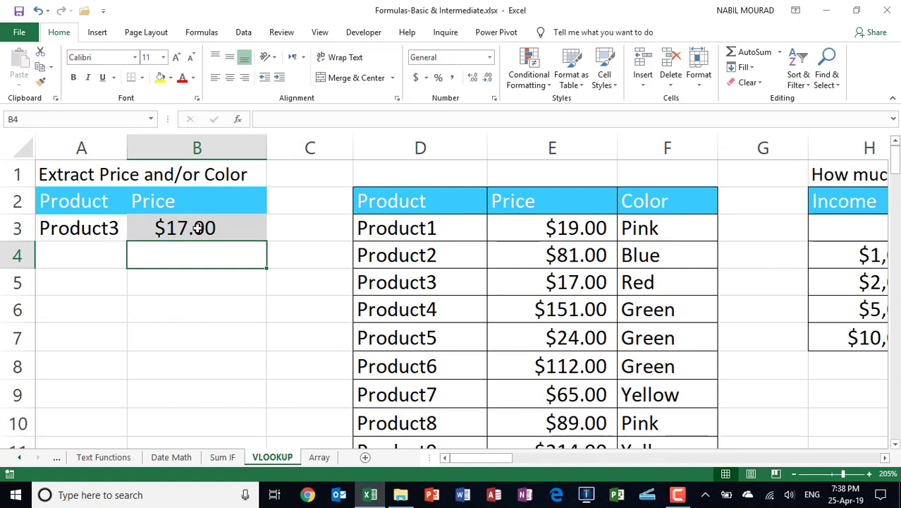
pyautogui.click(112, 226)
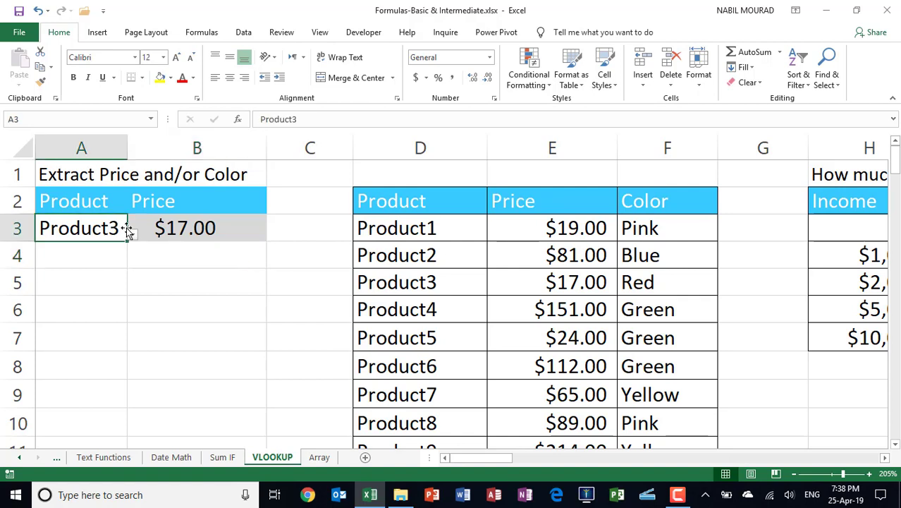
pyautogui.click(132, 235)
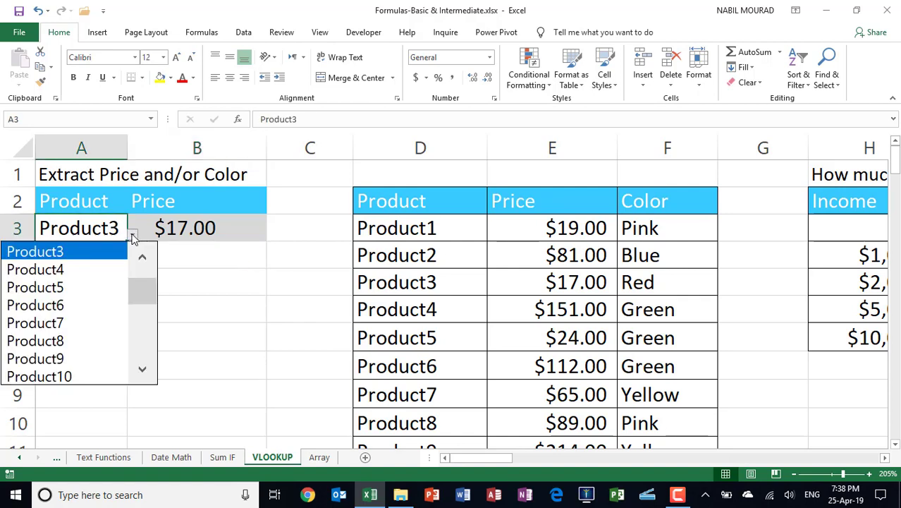
pyautogui.click(70, 289)
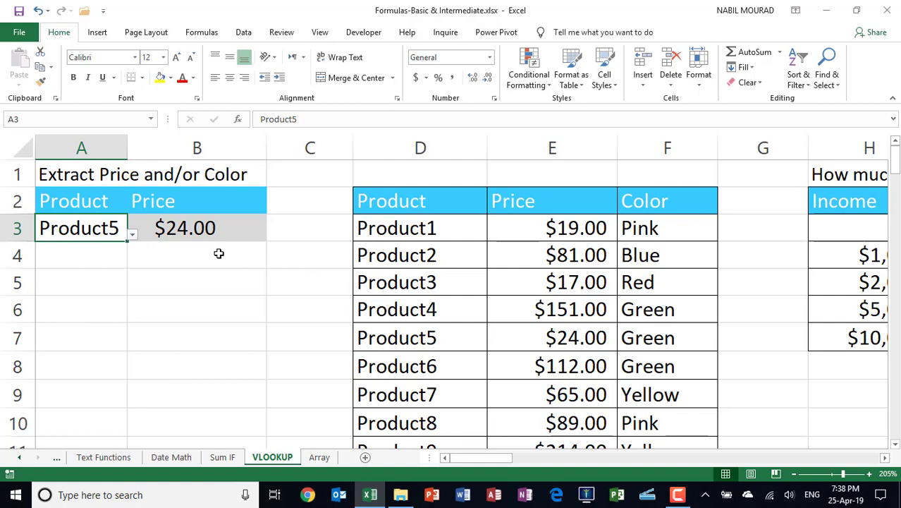
# Change the B3 formula's column index from 2 to 3 to return the colour
pyautogui.click(188, 232)
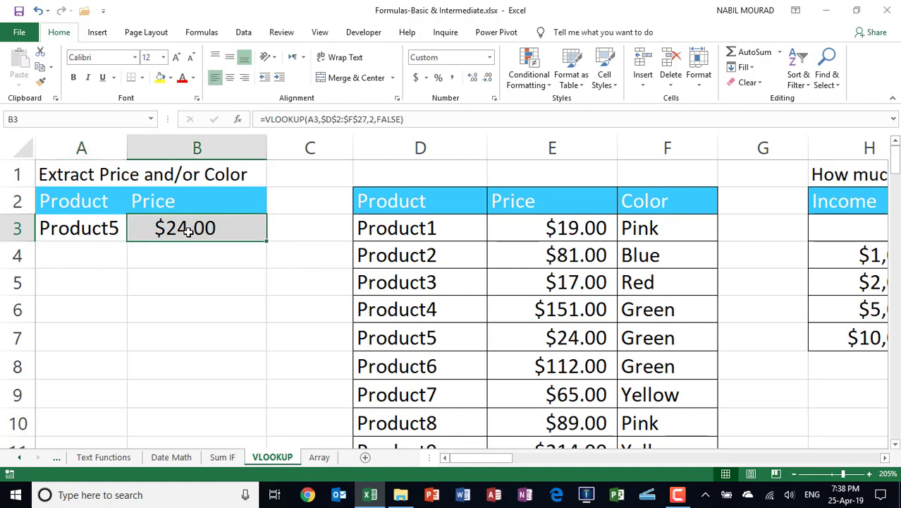
pyautogui.press('F2')
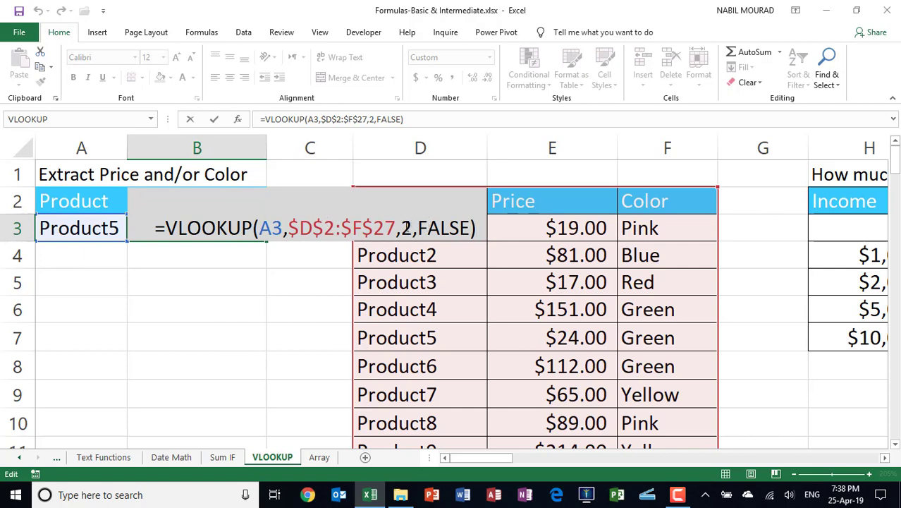
pyautogui.doubleClick(407, 227)
pyautogui.write('3')
pyautogui.press('Return')
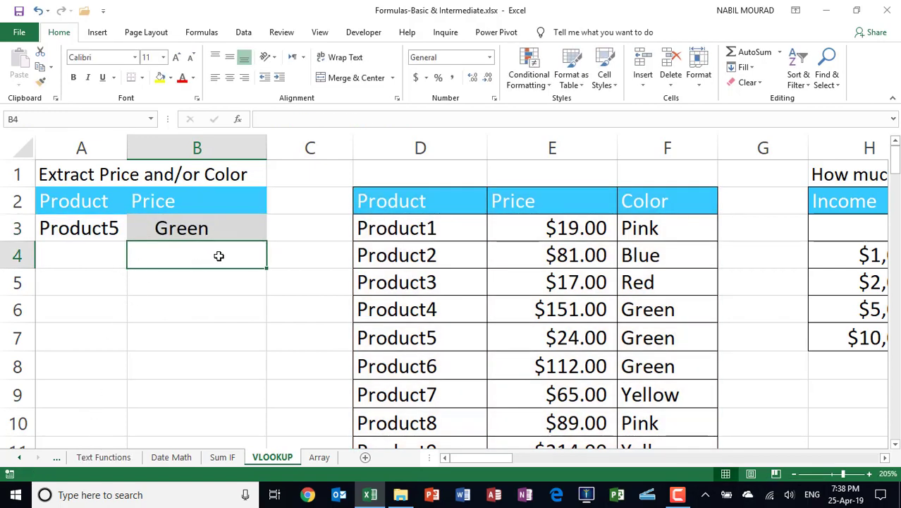
# Pick Product4 from A3's dropdown so B3 shows Green
pyautogui.click(88, 237)
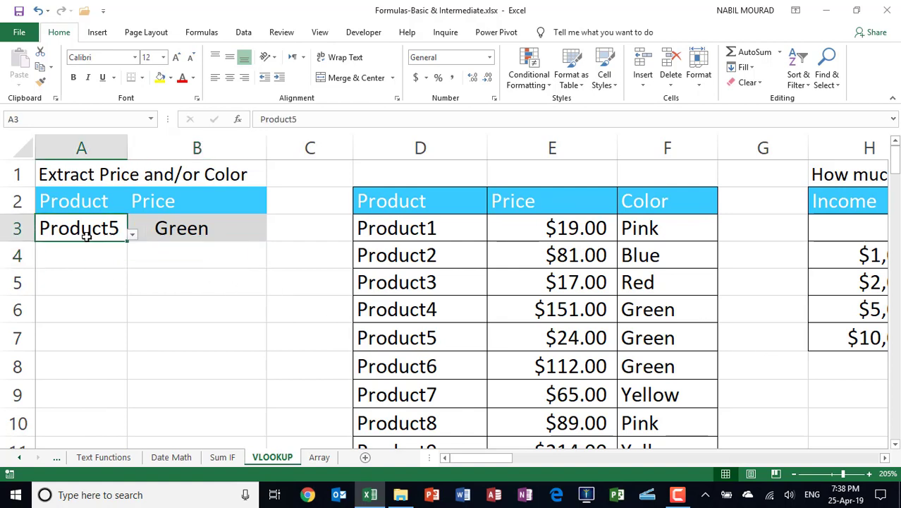
pyautogui.click(132, 238)
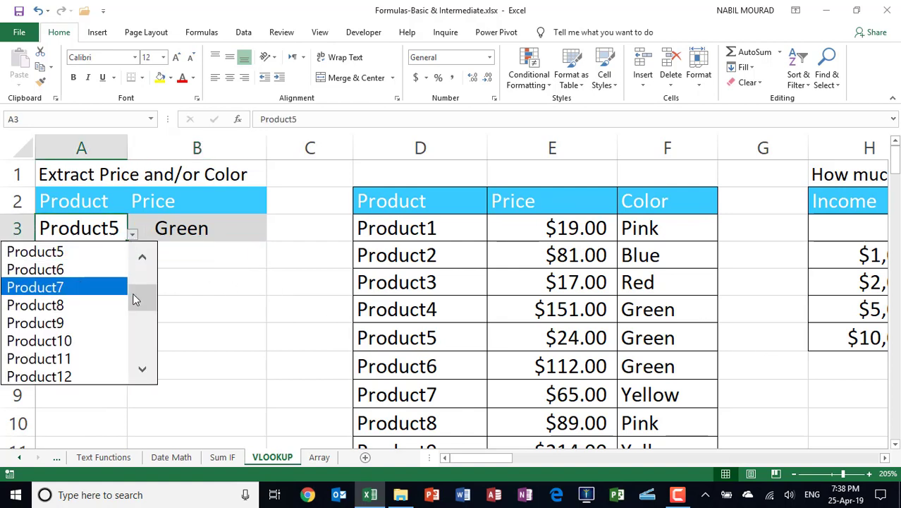
pyautogui.moveTo(135, 296); pyautogui.dragTo(125, 283)
pyautogui.click(64, 269)
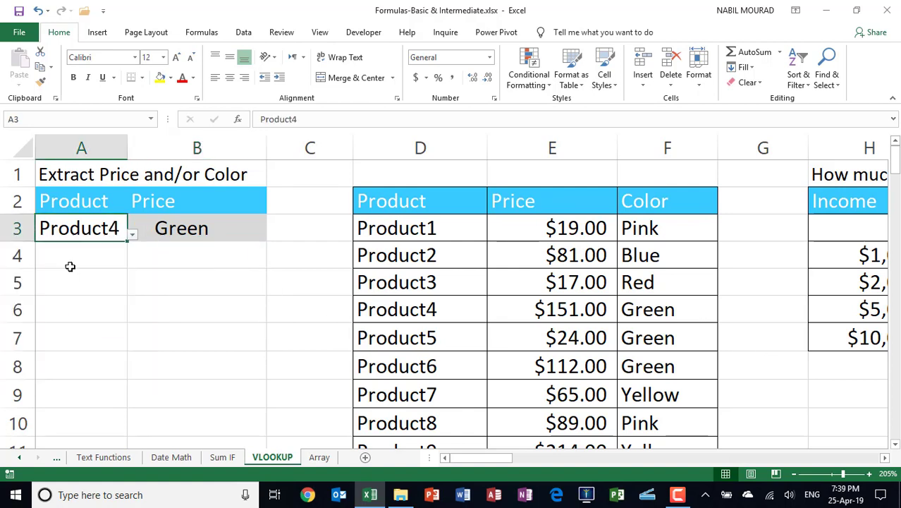
pyautogui.click(131, 238)
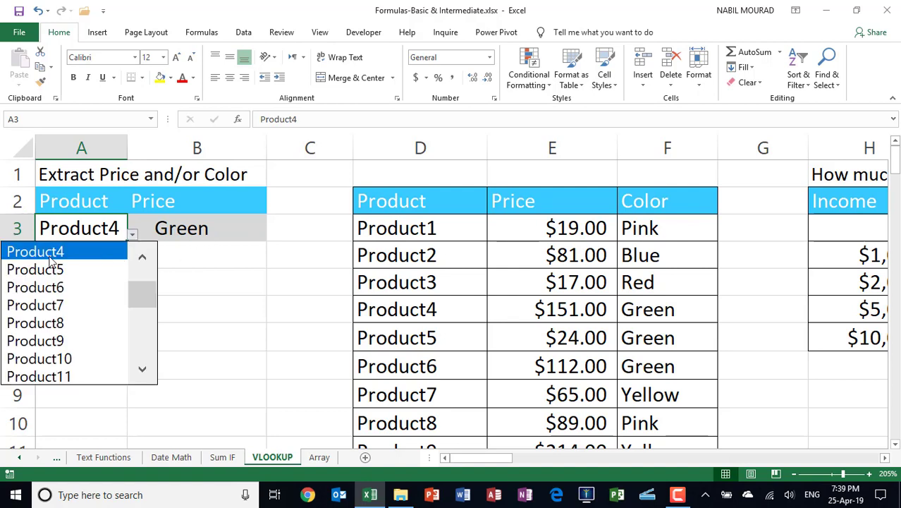
pyautogui.moveTo(146, 293); pyautogui.dragTo(149, 267)
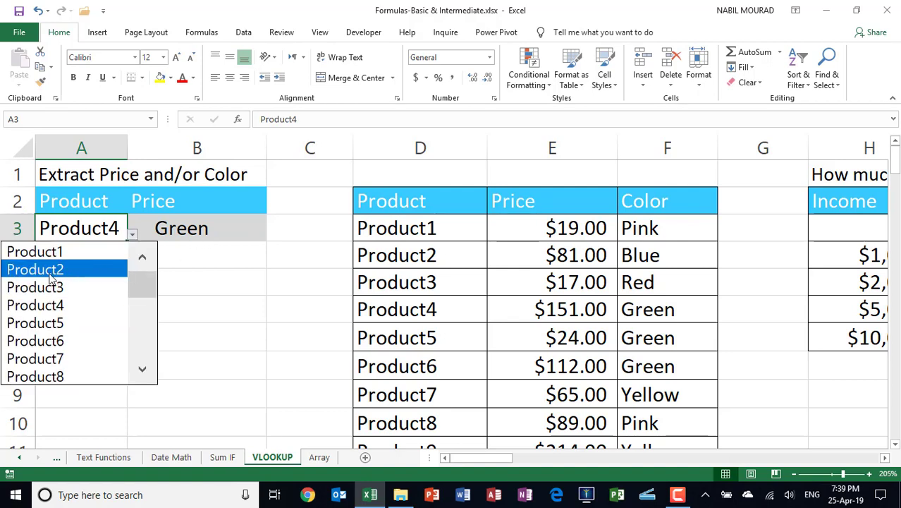
# Pick Product2 in A3 to get Blue, and switch the B2 heading from Price to Color
pyautogui.click(55, 274)
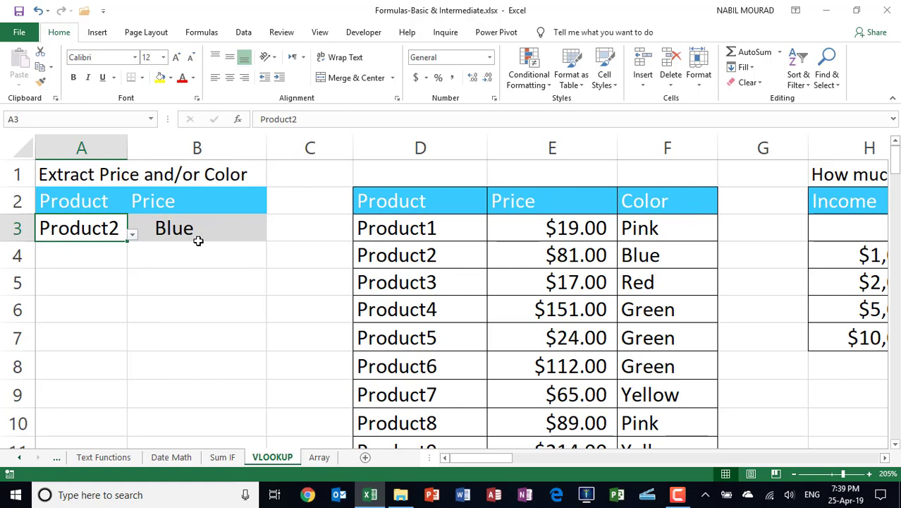
pyautogui.click(187, 201)
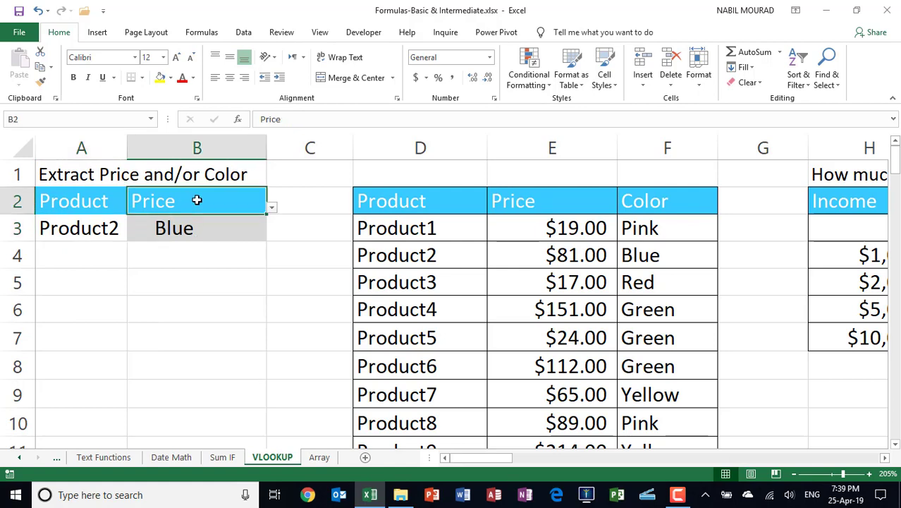
pyautogui.click(272, 208)
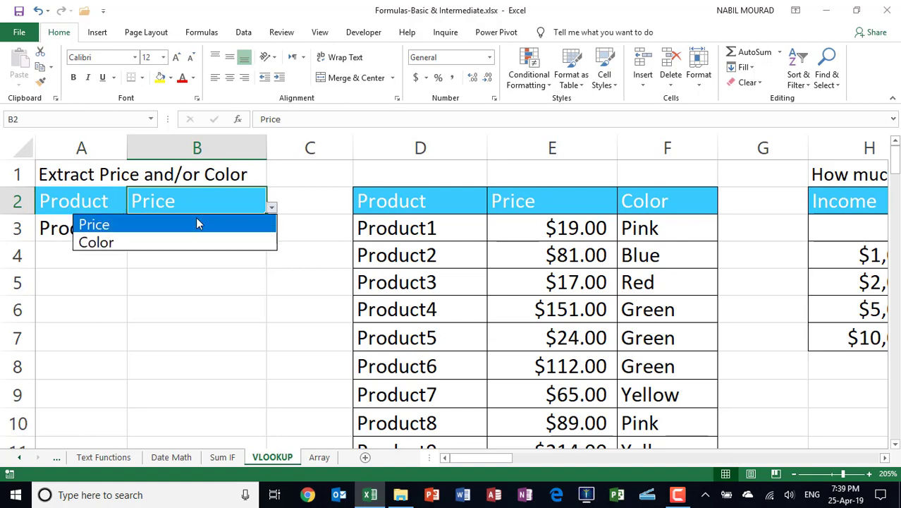
pyautogui.click(148, 244)
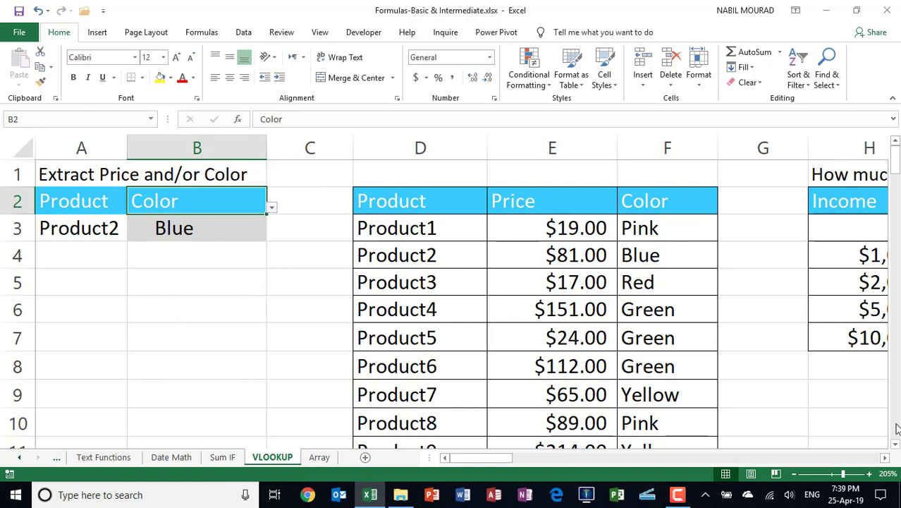
# Scroll right to the income tax bracket table in columns G–M and point out the $60.00 tax in I5
pyautogui.click(884, 458)
pyautogui.click(885, 457)
pyautogui.click(885, 457)
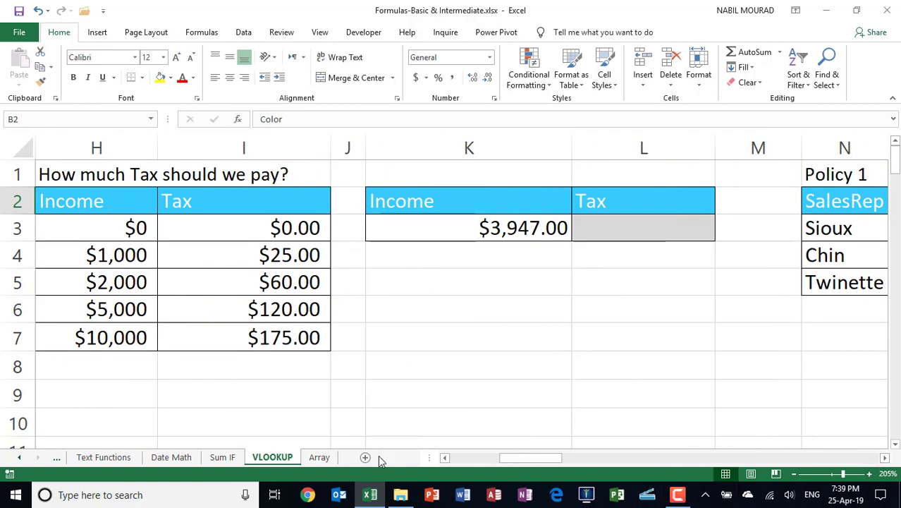
pyautogui.moveTo(525, 457); pyautogui.dragTo(510, 457)
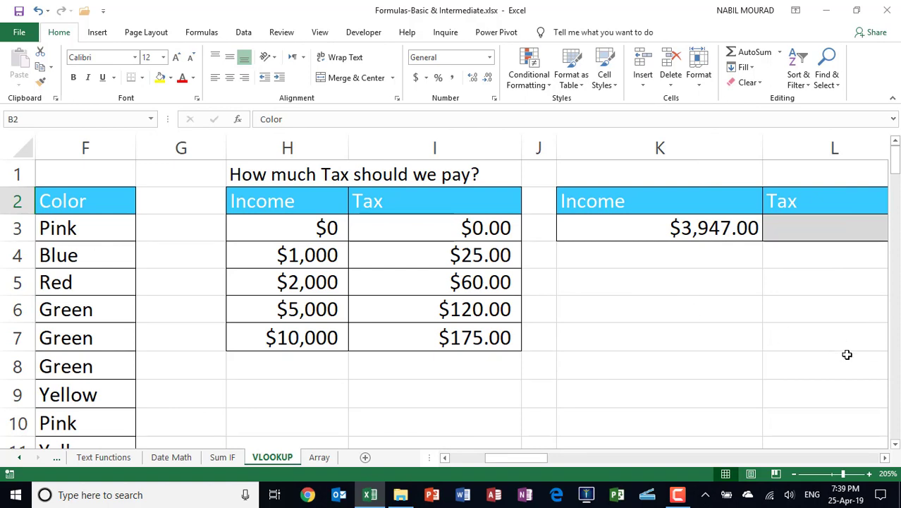
pyautogui.click(884, 459)
pyautogui.click(884, 459)
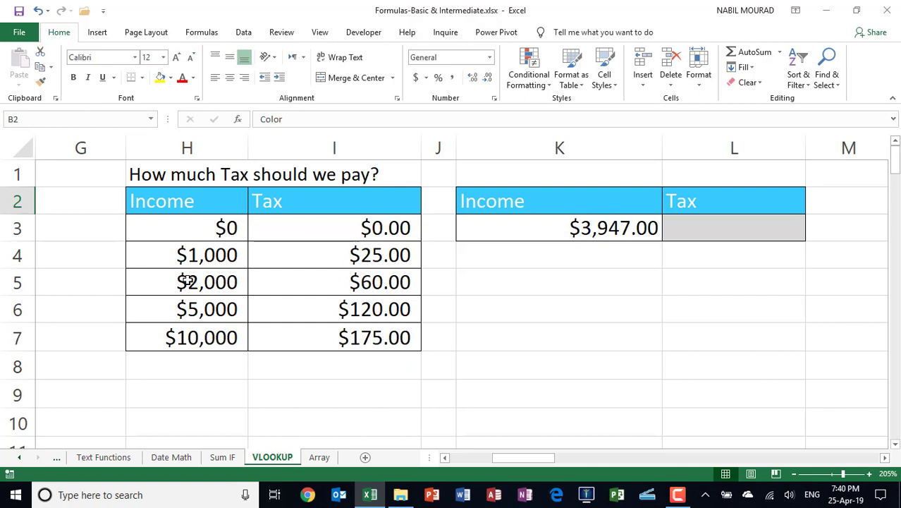
pyautogui.click(308, 279)
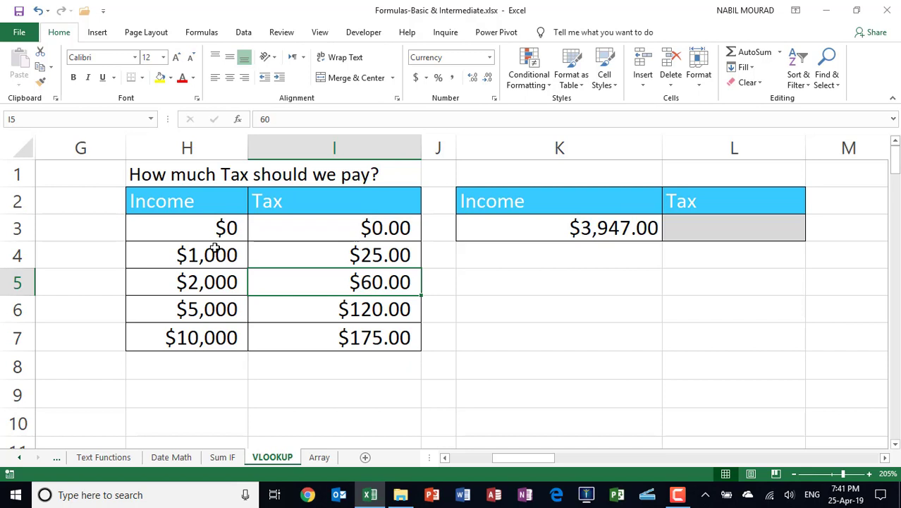
# In L3, start =VLOOKUP with income K3 as lookup value and H3:I7 as the table
pyautogui.click(719, 237)
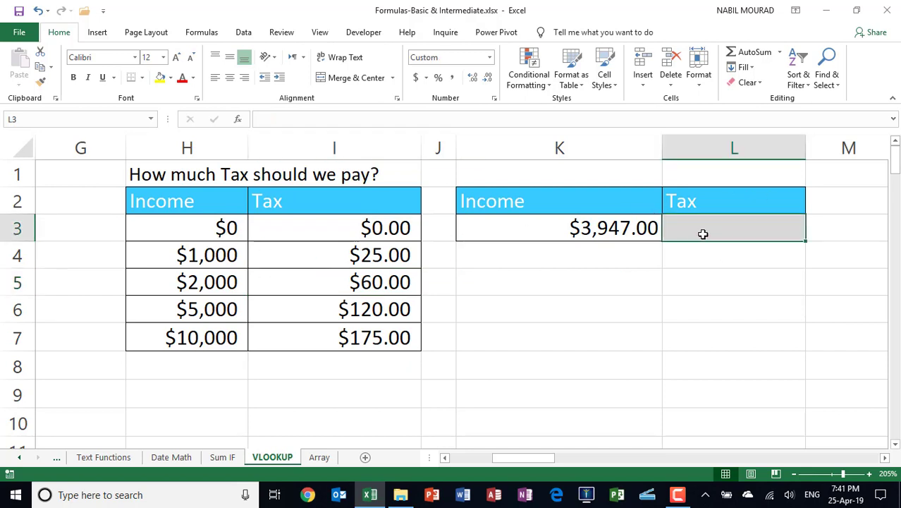
pyautogui.write('=vlo')
pyautogui.press('Tab')
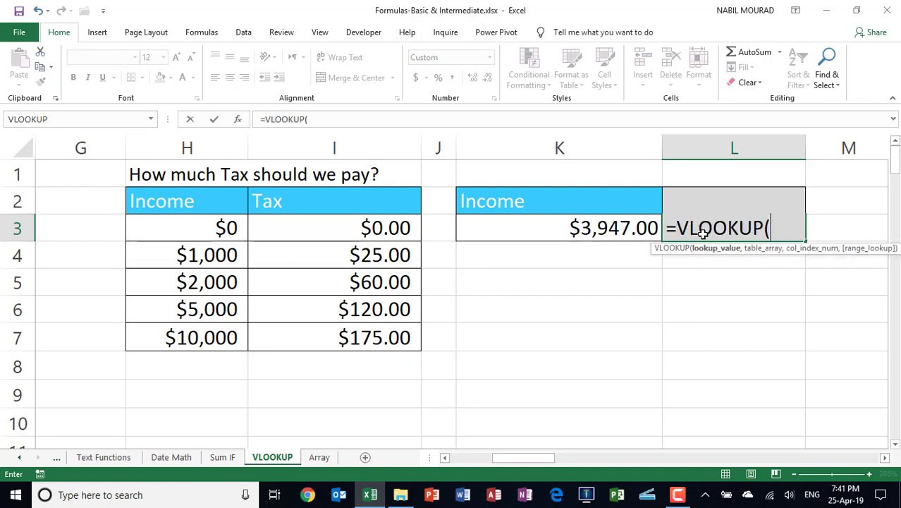
pyautogui.click(885, 456)
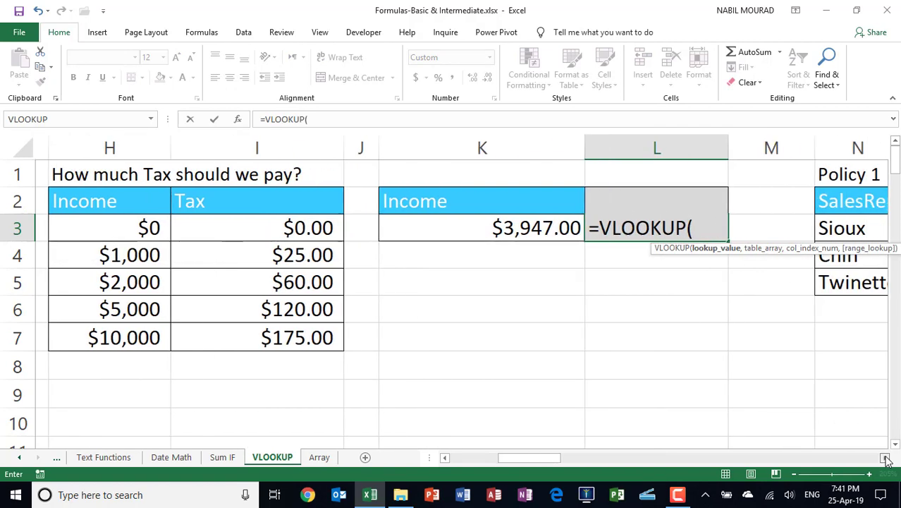
pyautogui.click(501, 227)
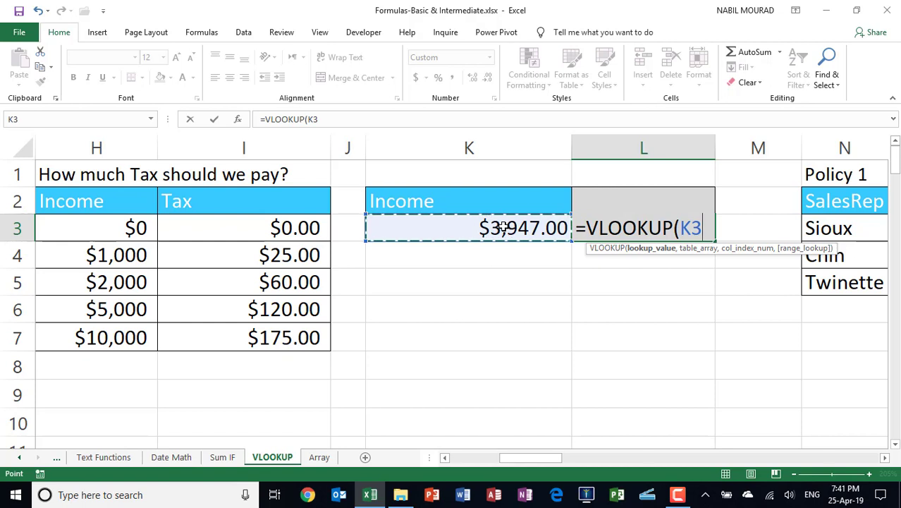
pyautogui.write(',')
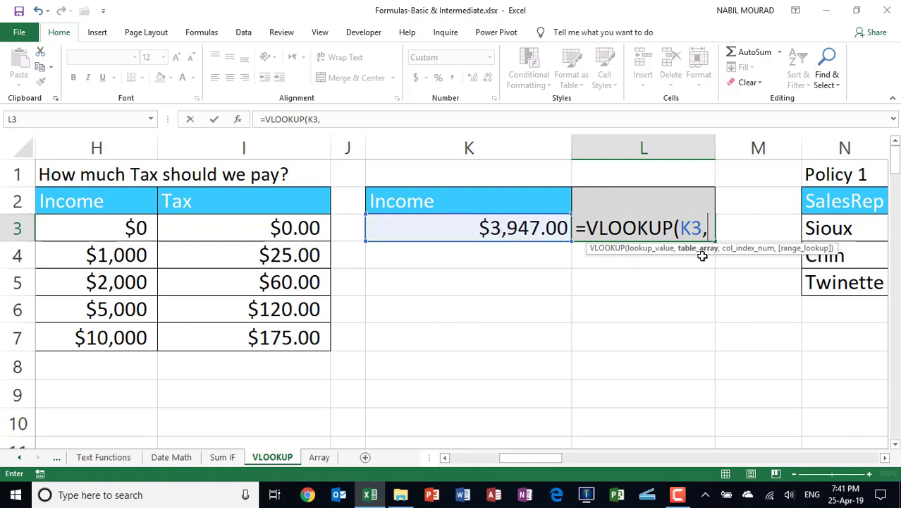
pyautogui.click(84, 224)
pyautogui.moveTo(84, 224); pyautogui.dragTo(246, 327)
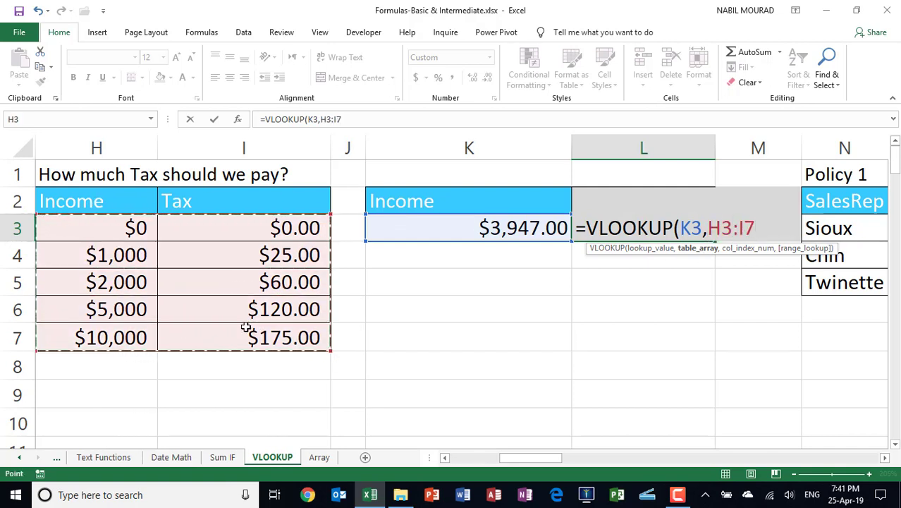
# Complete it as =VLOOKUP(K3,H3:I7,2,FALSE), which returns #N/A for $3,947.00
pyautogui.write(',')
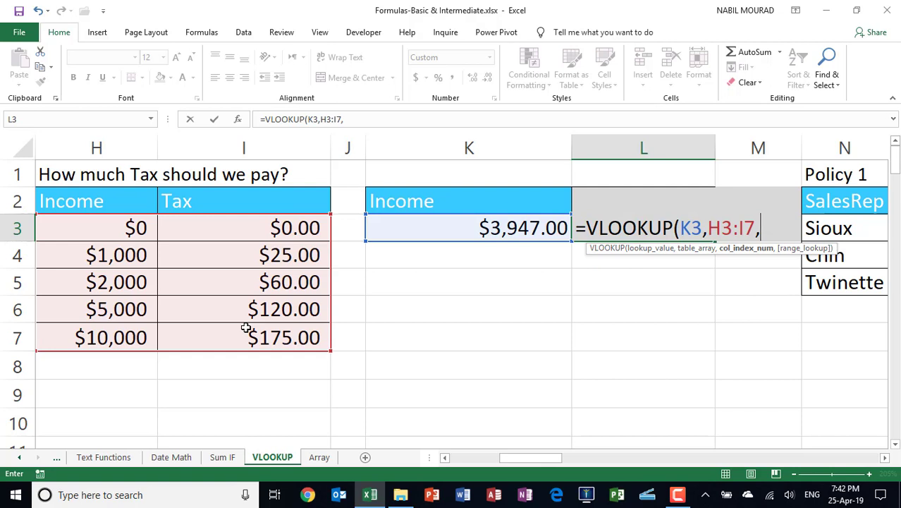
pyautogui.write('2')
pyautogui.write(',')
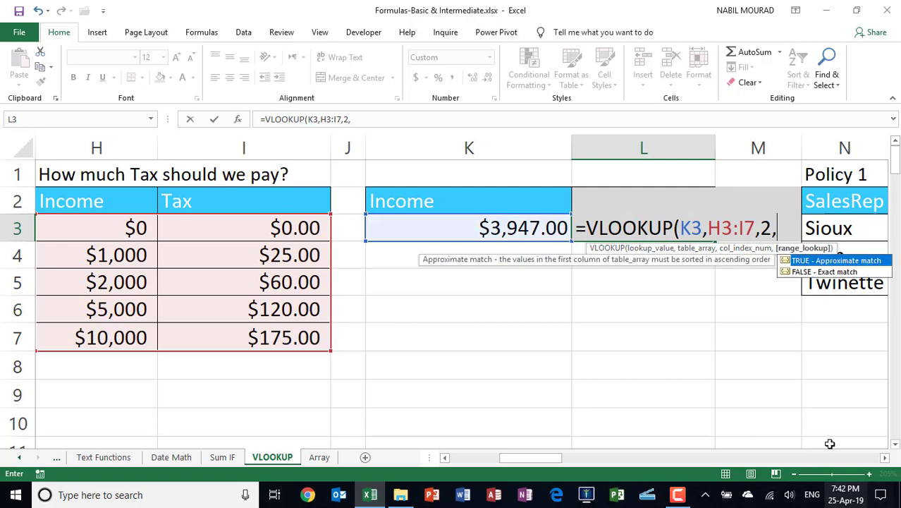
pyautogui.click(831, 276)
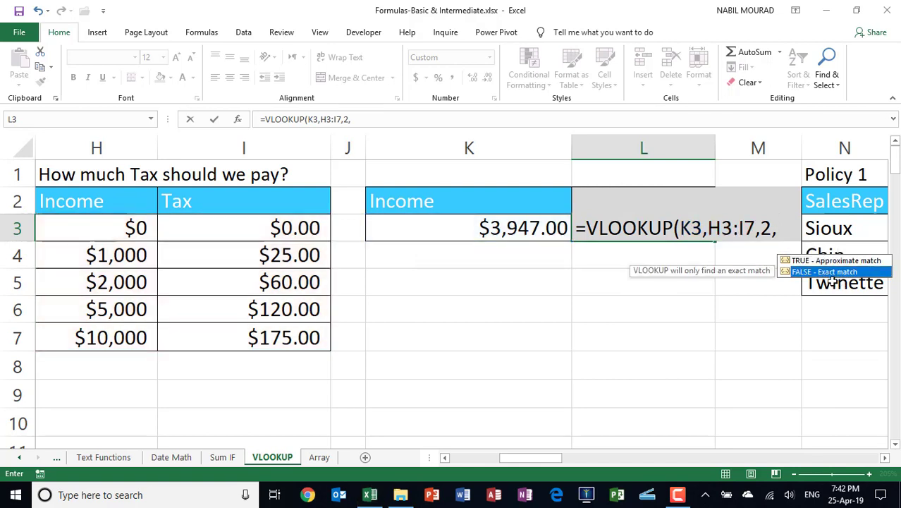
pyautogui.doubleClick(830, 277)
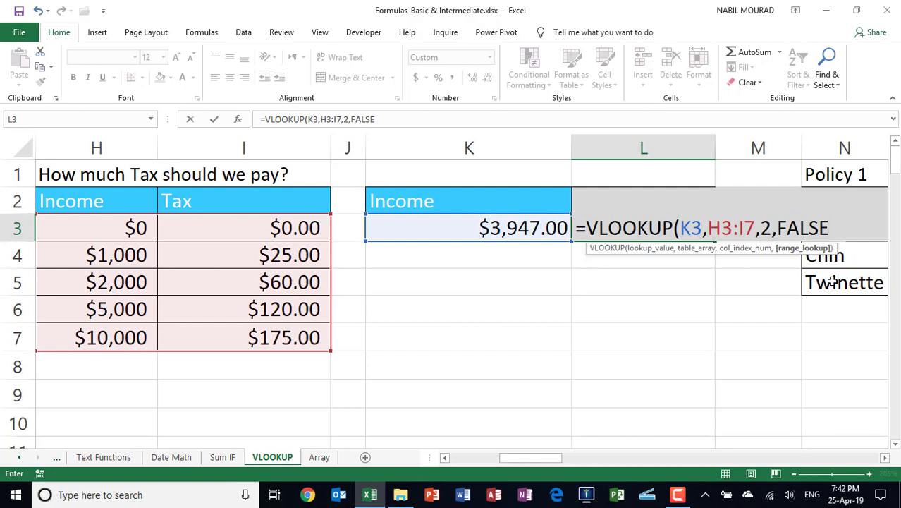
pyautogui.write(')')
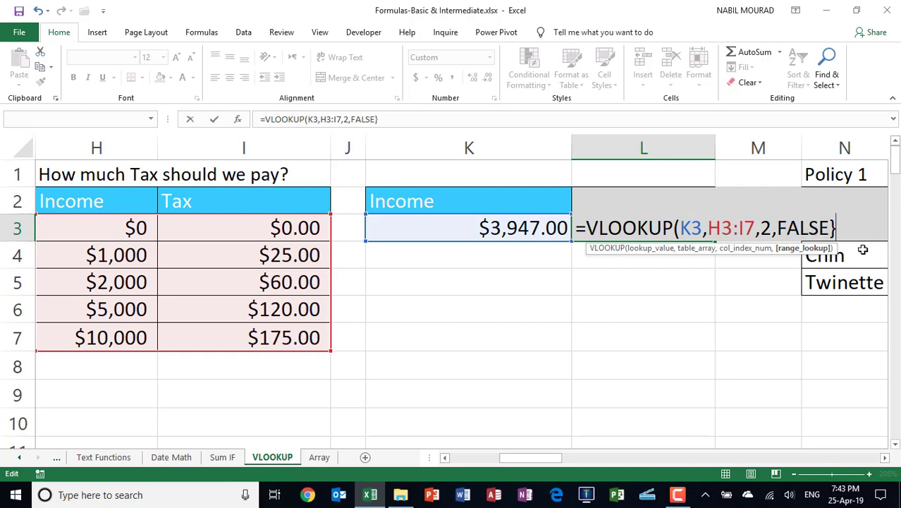
pyautogui.press('BackSpace')
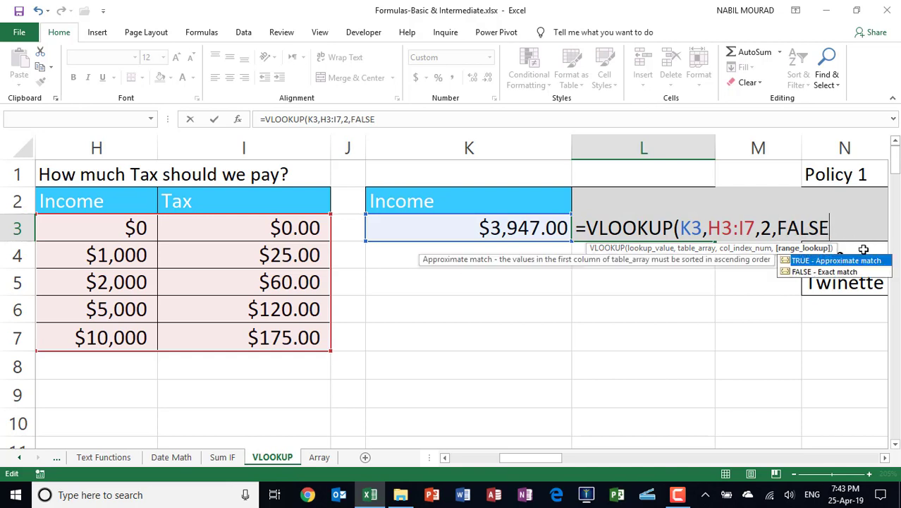
pyautogui.press('Return')
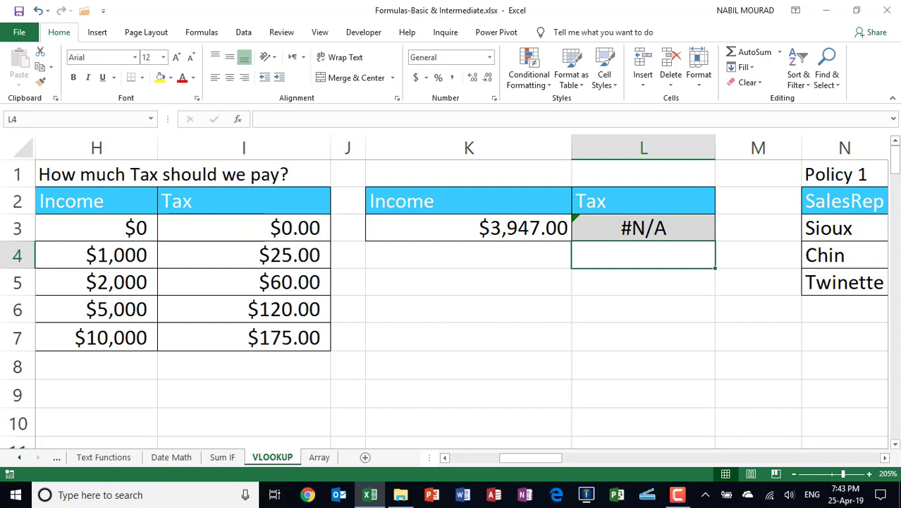
# Replace FALSE with TRUE in L3's formula, returning $60.00 tax for $3,947.00
pyautogui.click(624, 230)
pyautogui.press('F2')
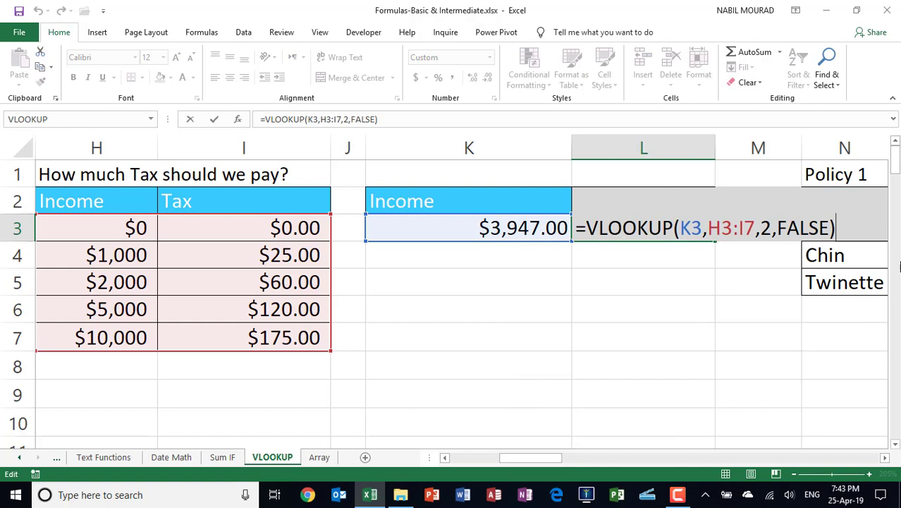
pyautogui.press('BackSpace')
pyautogui.press('BackSpace')
pyautogui.press('BackSpace')
pyautogui.press('BackSpace')
pyautogui.press('BackSpace')
pyautogui.press('BackSpace')
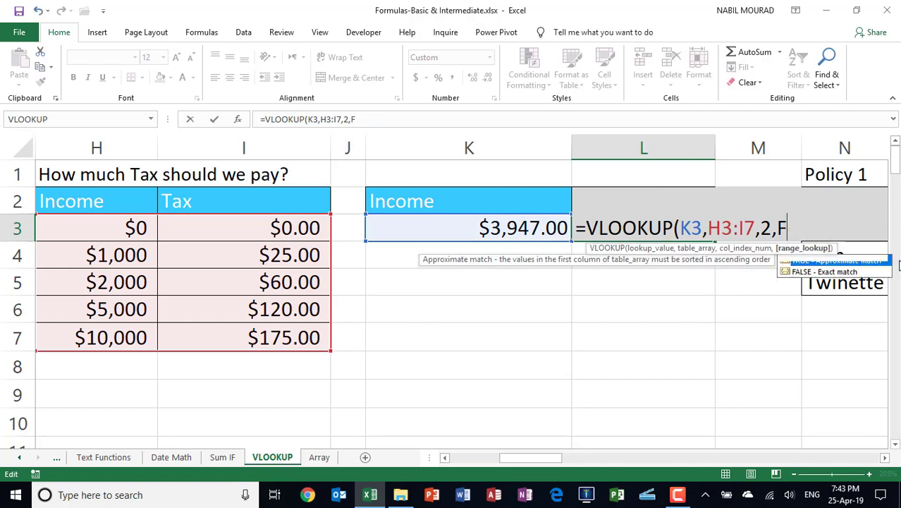
pyautogui.press('Tab')
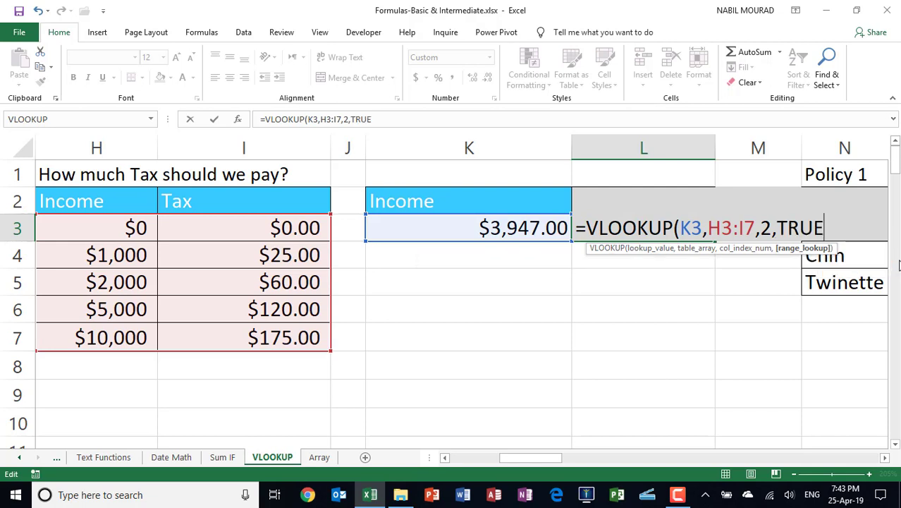
pyautogui.write(')')
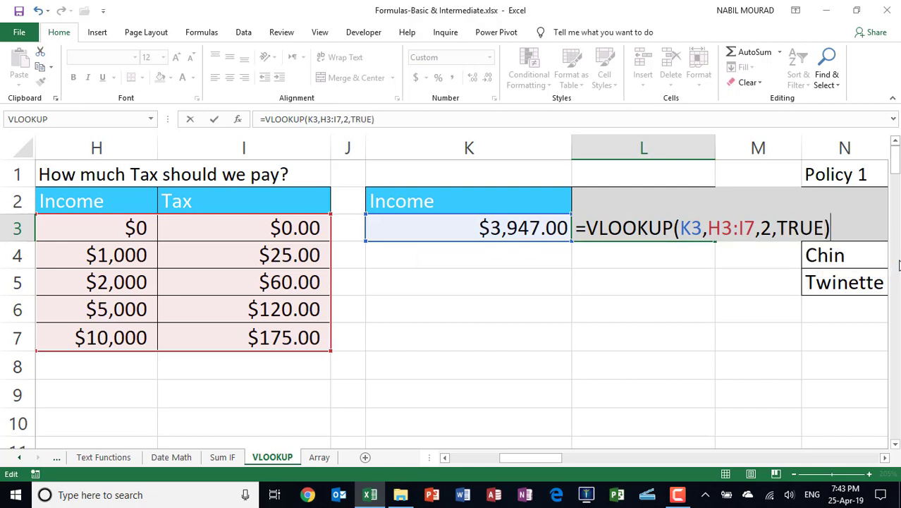
pyautogui.press('Return')
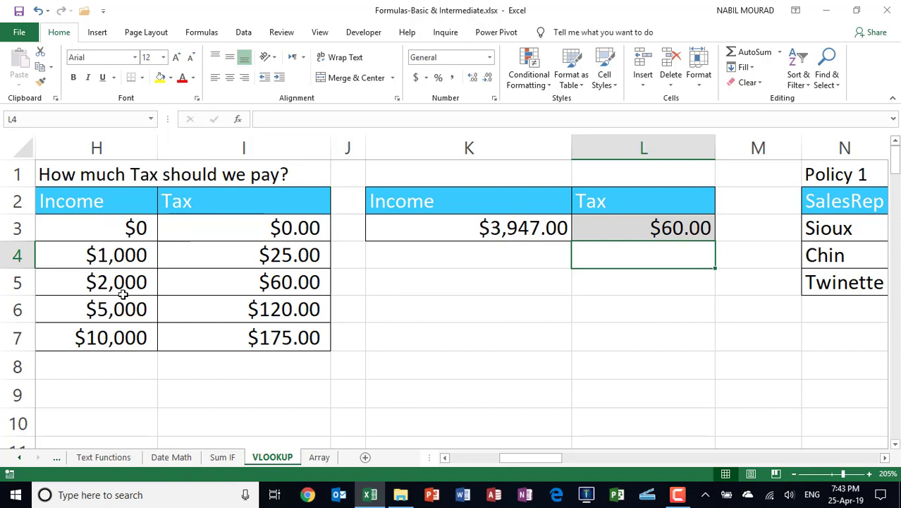
# Enter 4999.99 as the income in K3; the tax stays $60.00
pyautogui.click(503, 226)
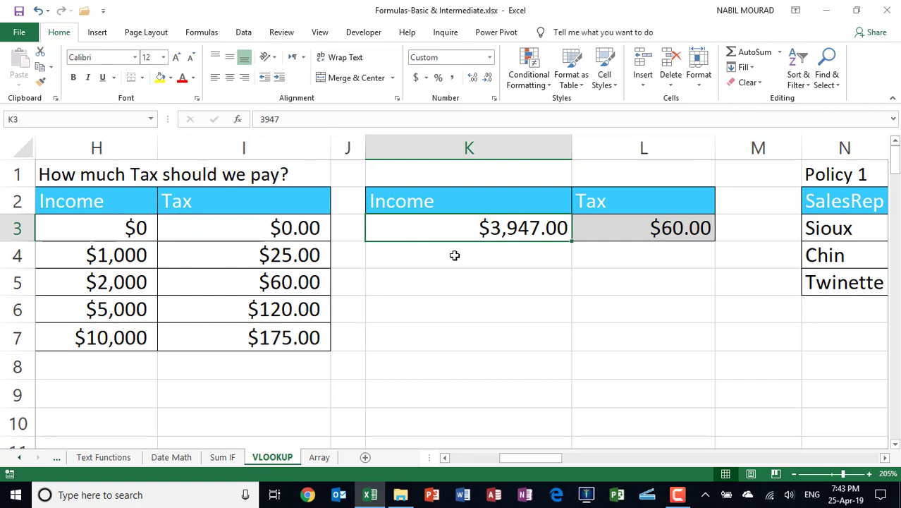
pyautogui.press('F2')
pyautogui.press('Escape')
pyautogui.write('4')
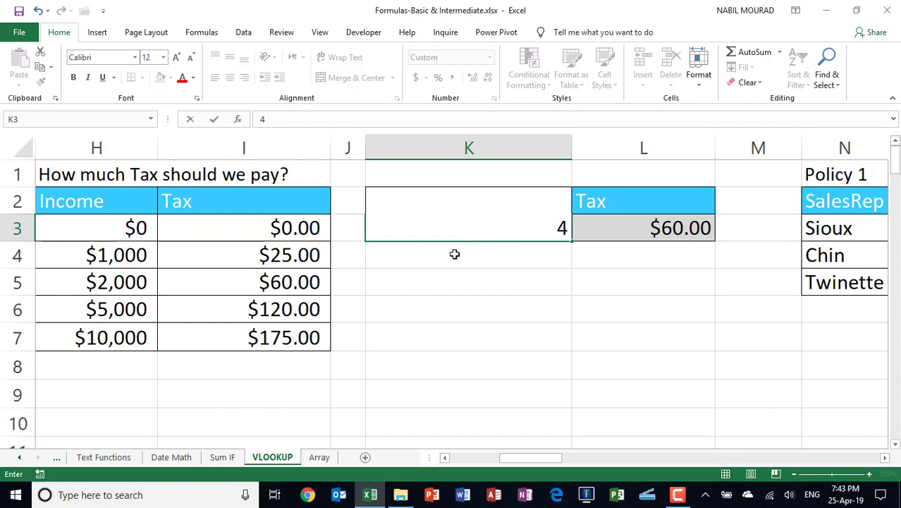
pyautogui.write('999.99')
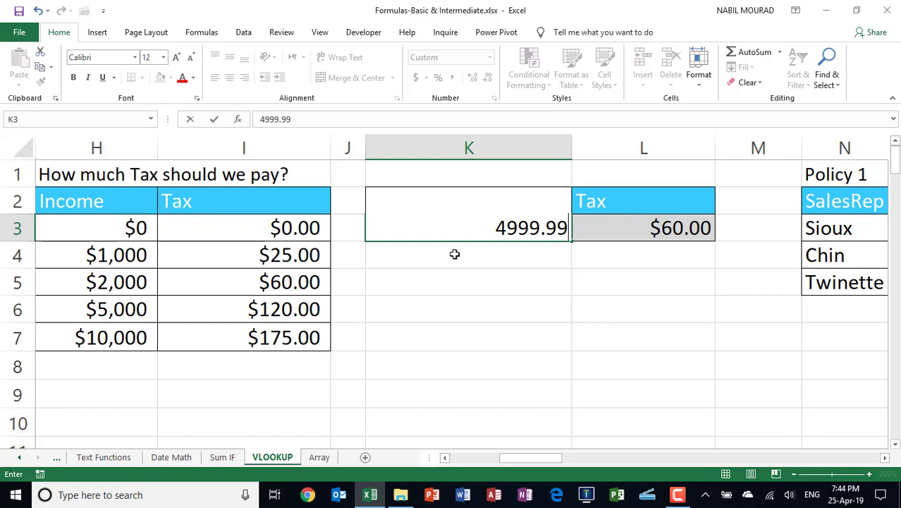
pyautogui.press('Return')
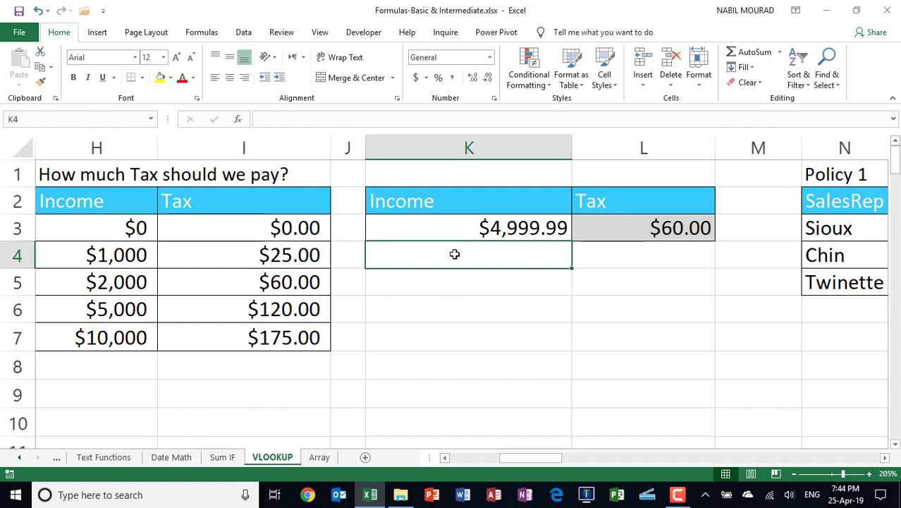
# Enter 5000 as the income in K3, raising the tax to $120.00
pyautogui.click(535, 227)
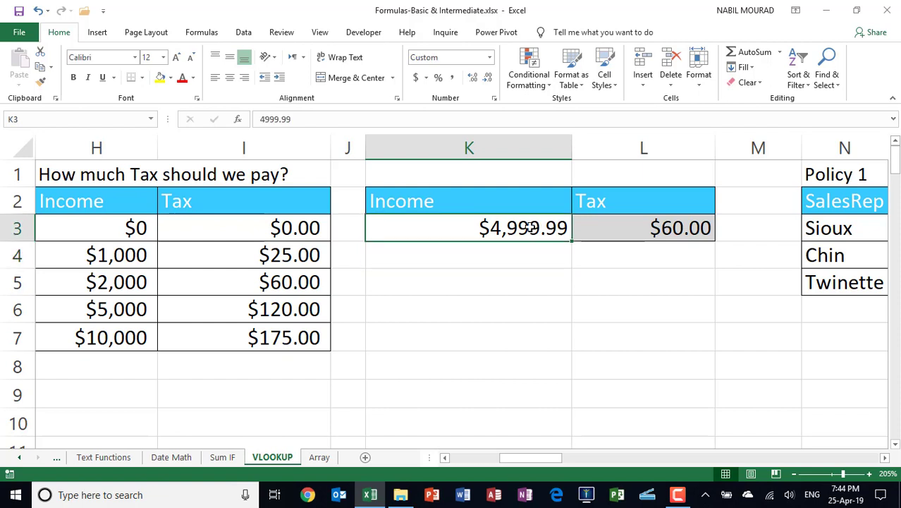
pyautogui.write('5000')
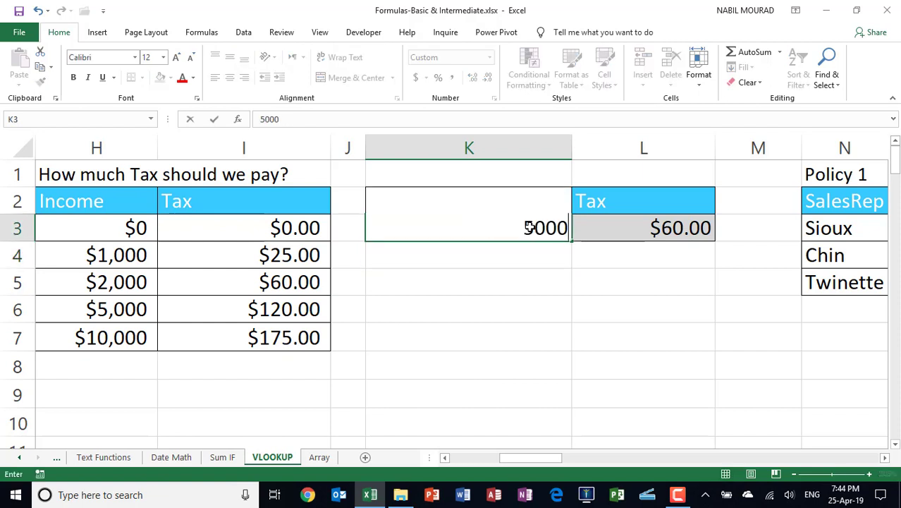
pyautogui.press('Return')
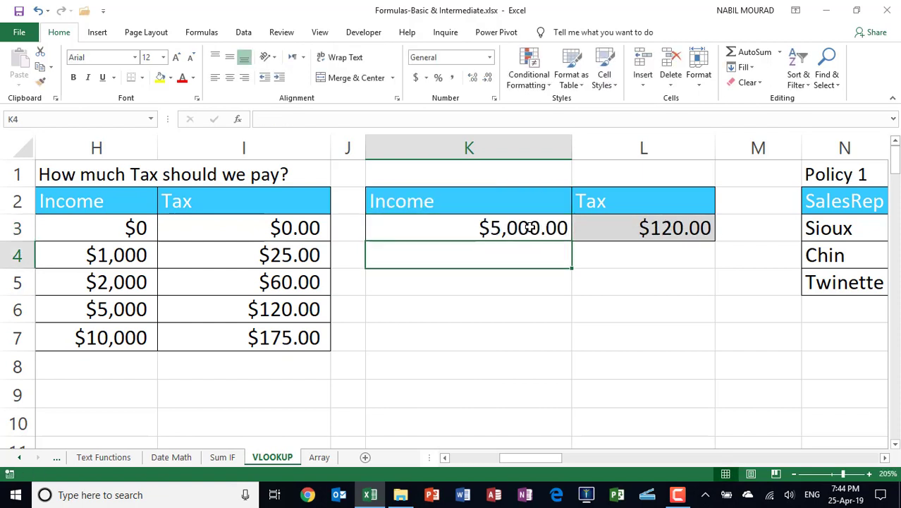